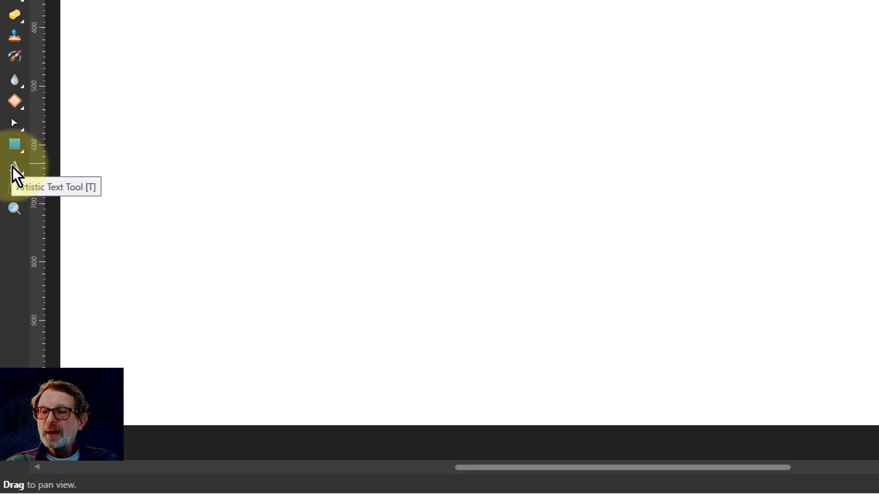
- Add a 12 pt Arial artistic text line reading 'Hello World' toward the canvas's upper left
click(13, 167)
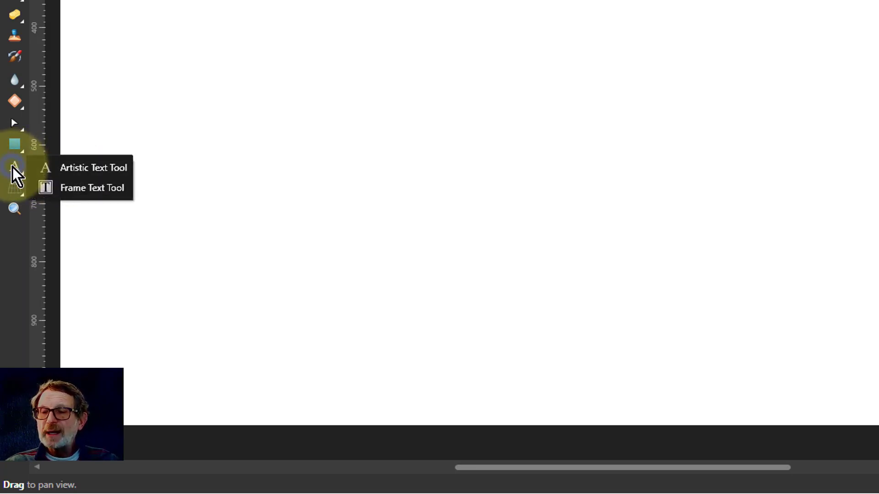
click(87, 168)
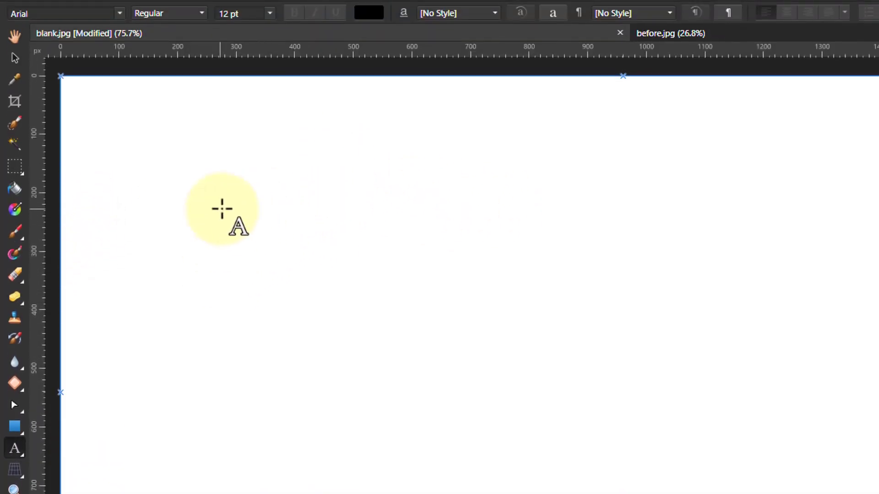
click(225, 209)
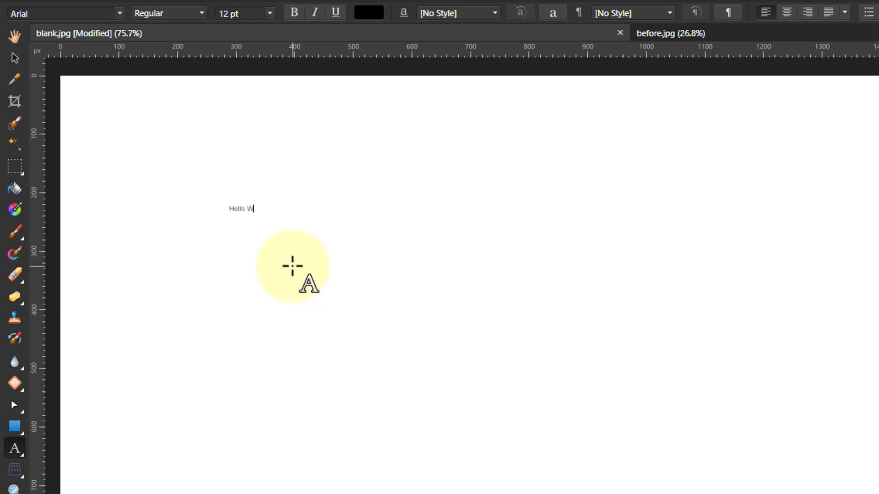
key(ctrl+a)
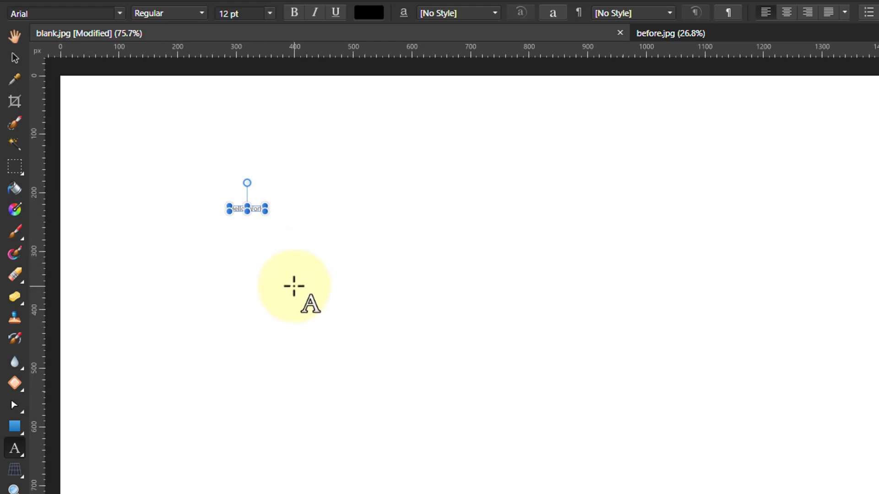
key(ctrl+a)
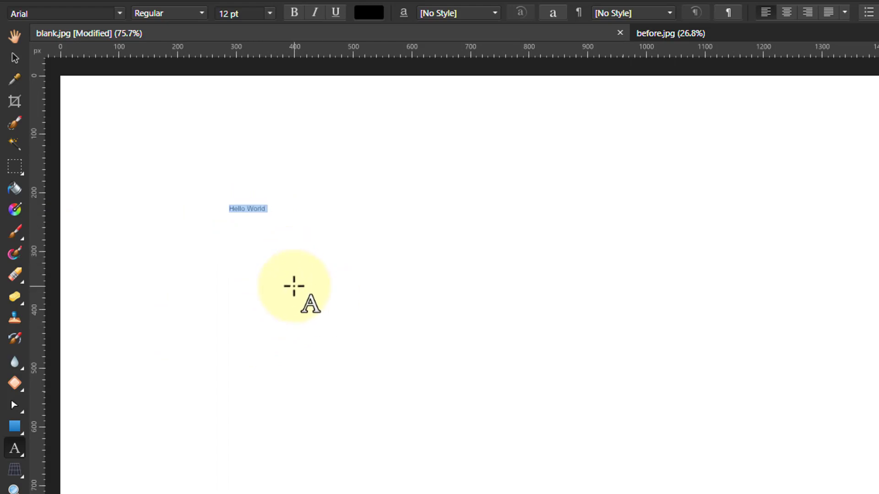
key(Escape)
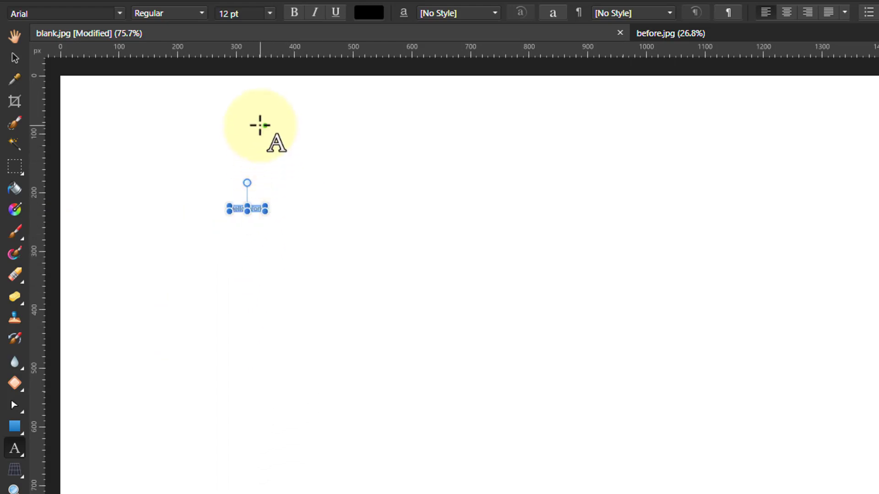
- Set Hello World to 48 pt, then scale it from the corner up to 49.5 pt
click(269, 13)
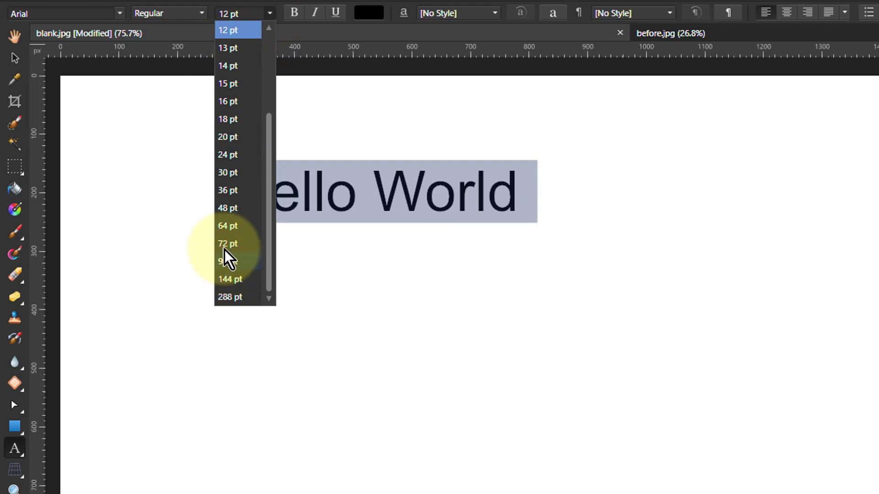
click(227, 210)
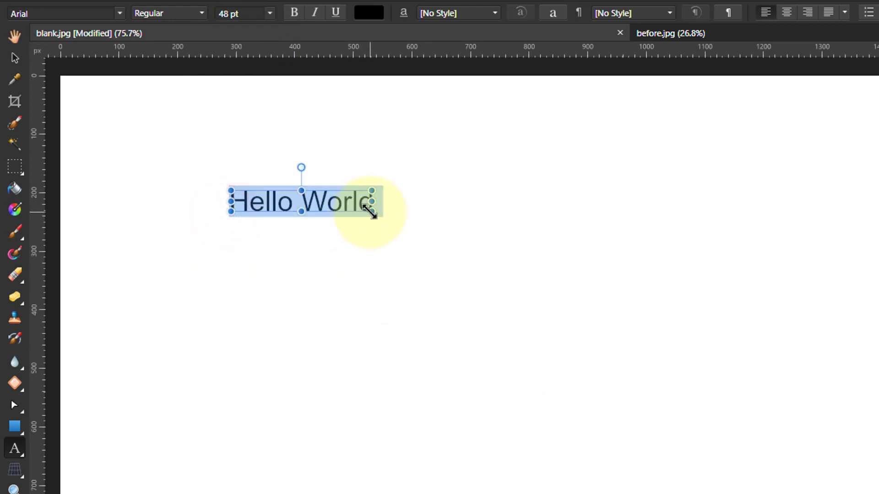
mouse_move(371, 212)
mouse_down()
mouse_move(565, 343)
mouse_move(355, 202)
mouse_move(372, 226)
mouse_up()
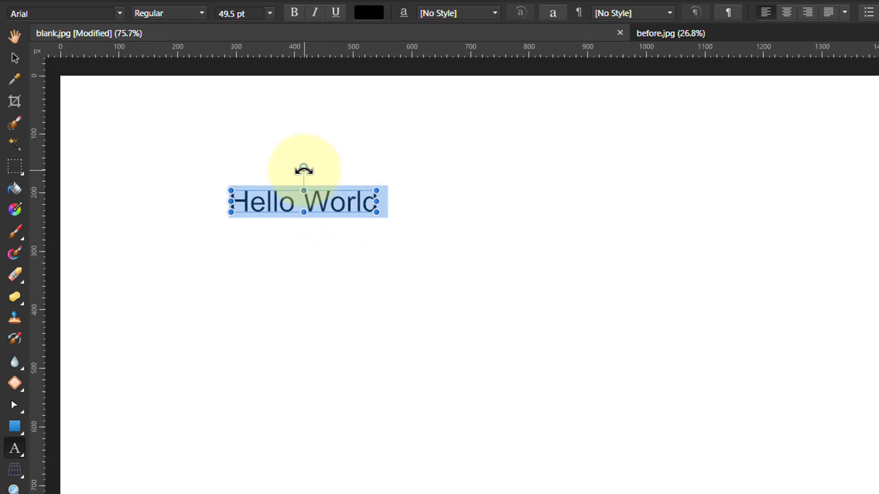
- Try rotating Hello World, undo the rotation, then shear it slightly sideways
drag(303, 169, 344, 160)
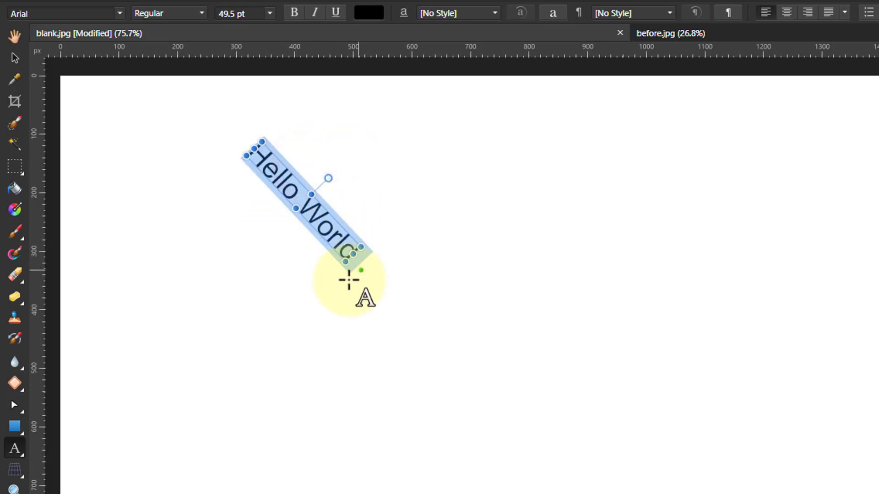
key(ctrl+z)
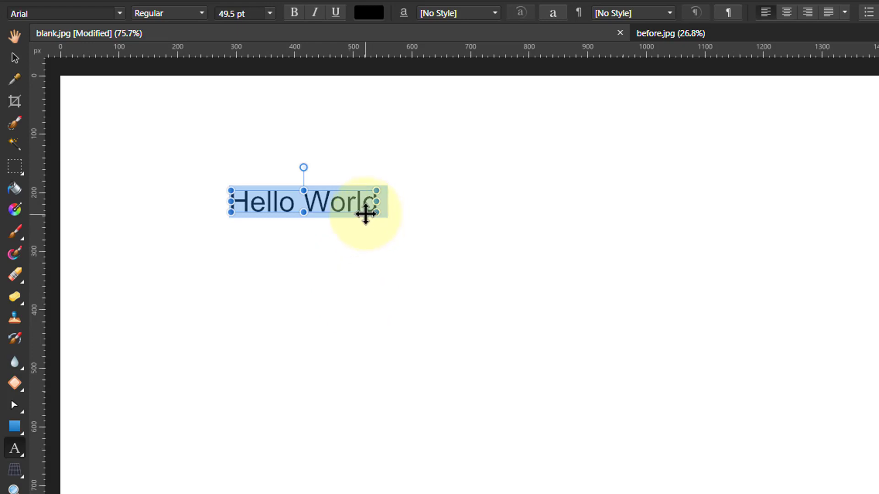
mouse_move(382, 201)
mouse_down()
mouse_move(384, 157)
mouse_move(385, 212)
mouse_move(384, 183)
mouse_move(385, 210)
mouse_move(384, 200)
mouse_up()
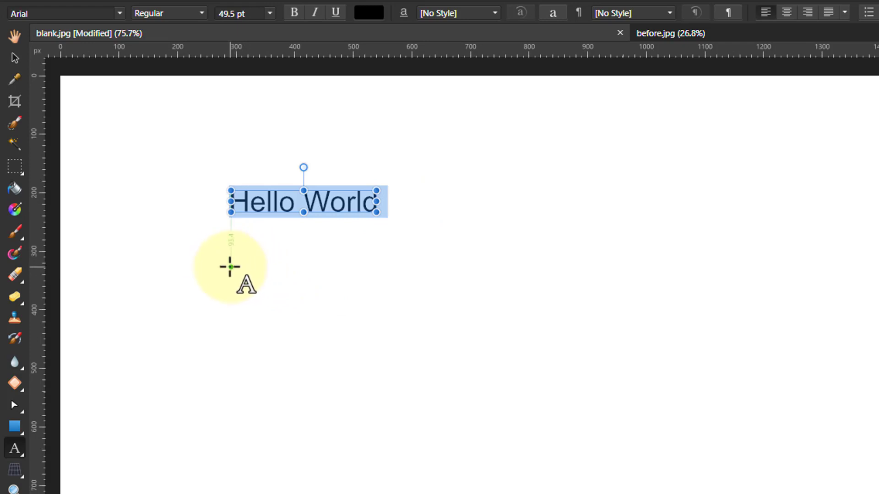
- Drag out a 164.1 pt artistic text line below Hello World and type 'This is it'
click(231, 267)
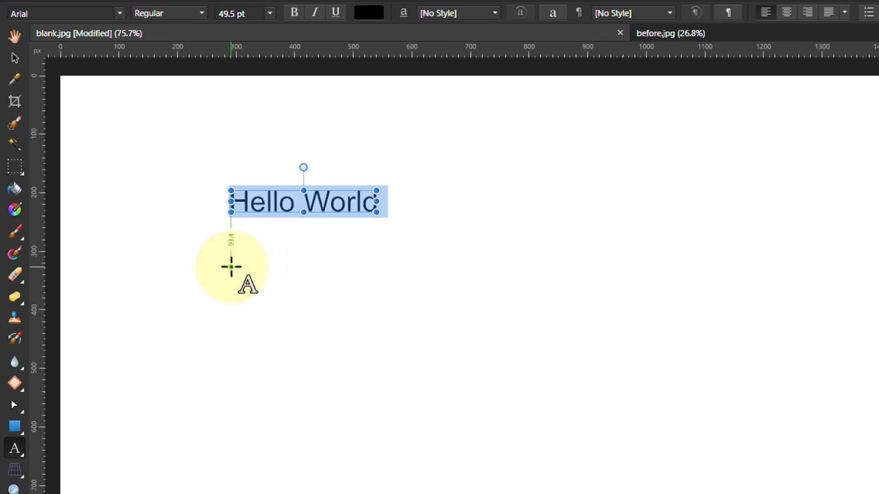
drag(232, 267, 289, 336)
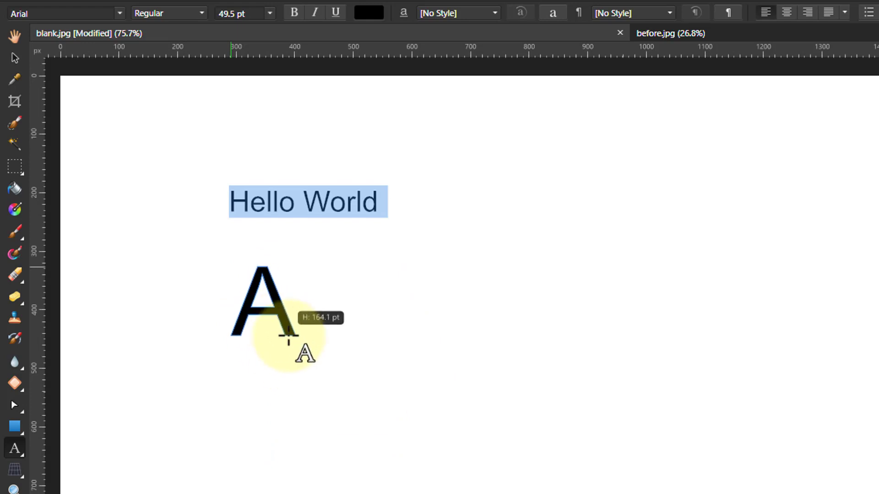
drag(288, 336, 289, 336)
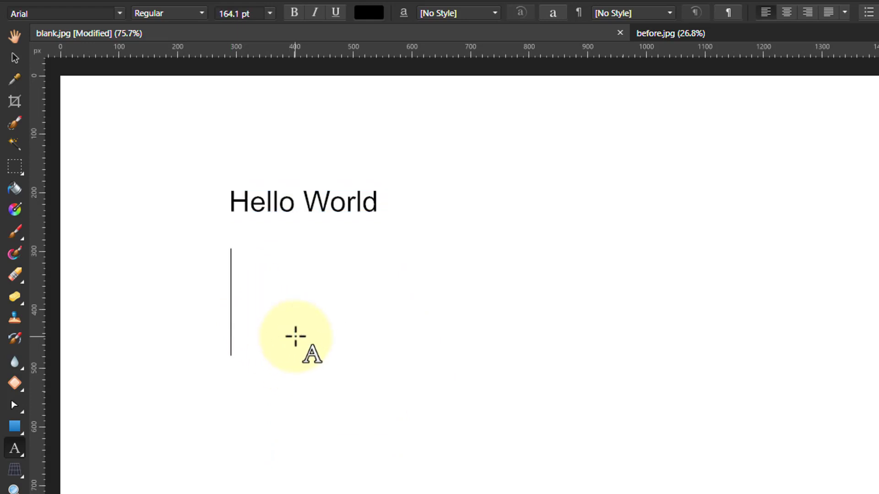
text(This is it)
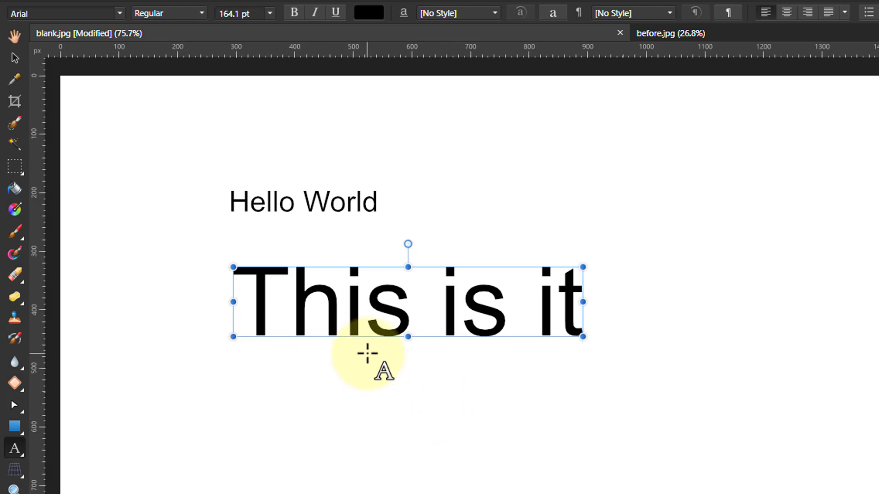
click(306, 304)
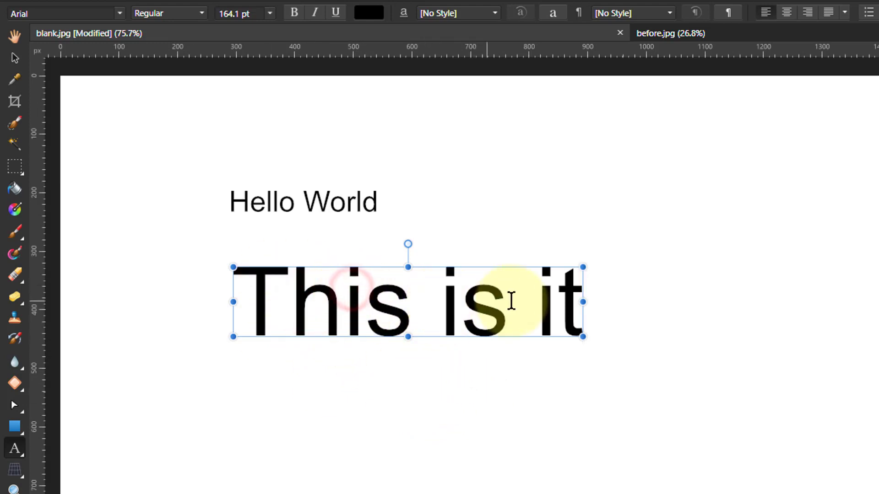
double_click(347, 300)
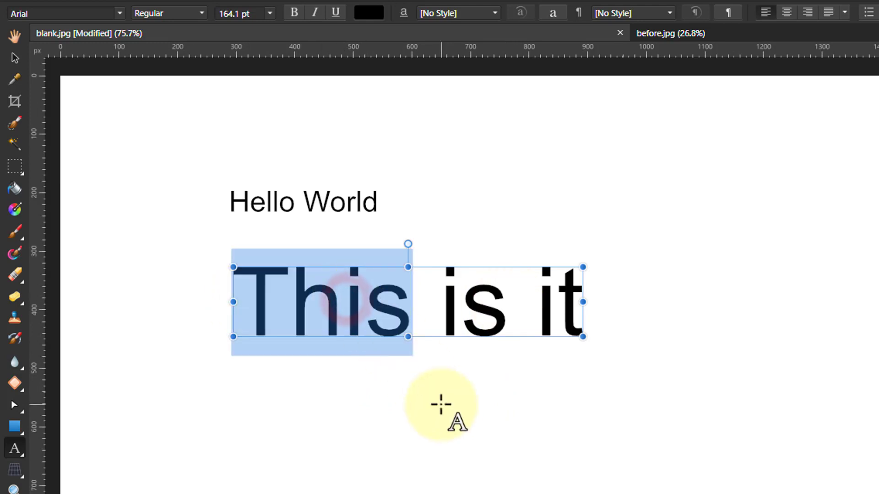
triple_click(334, 298)
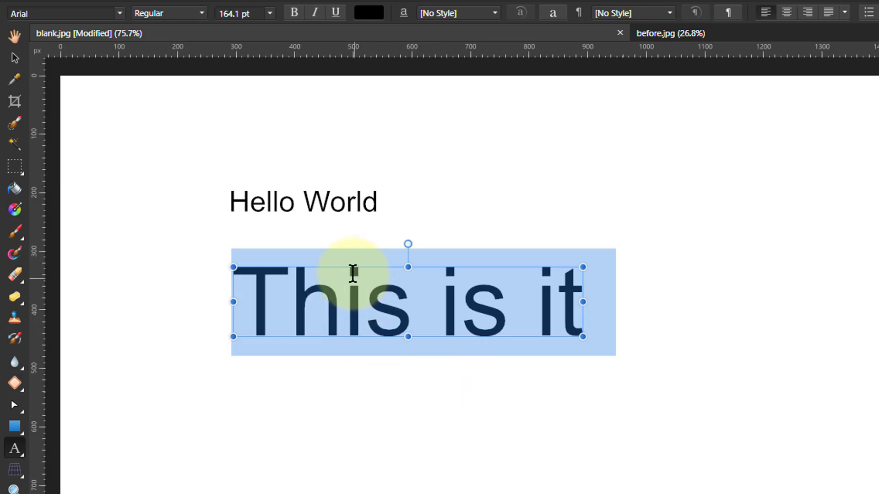
click(376, 320)
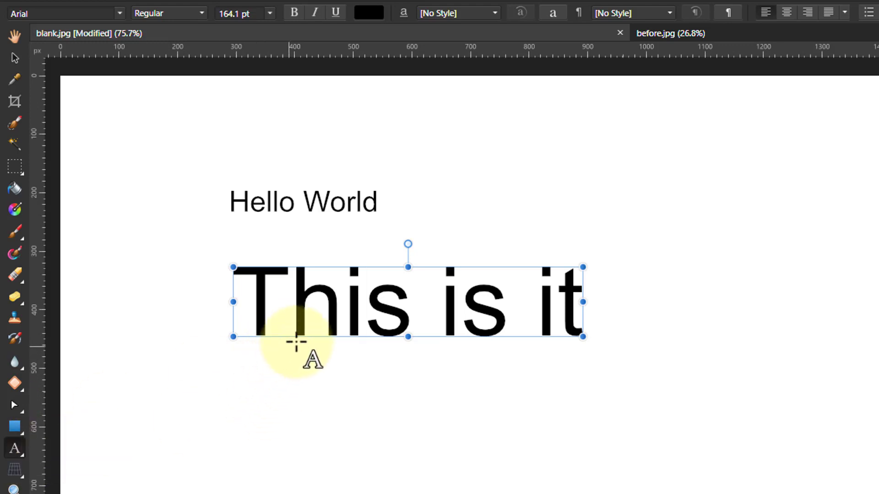
- Reposition 'This is it' up and left so it sits directly under Hello World
mouse_move(284, 339)
mouse_down()
mouse_move(320, 353)
mouse_move(504, 252)
mouse_move(233, 362)
mouse_move(280, 356)
mouse_up()
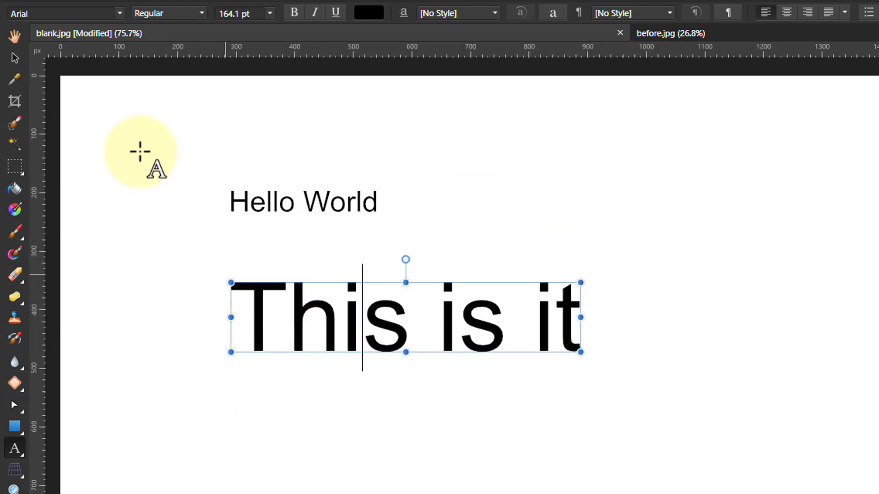
click(15, 59)
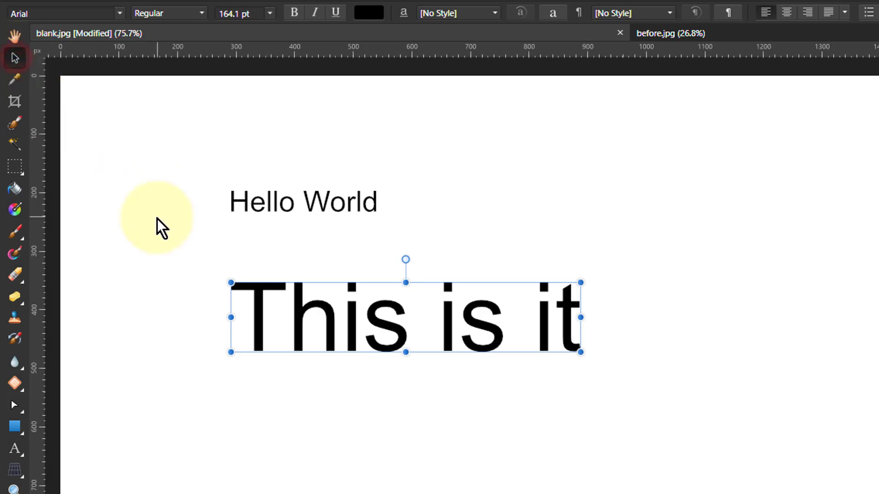
drag(441, 319, 355, 298)
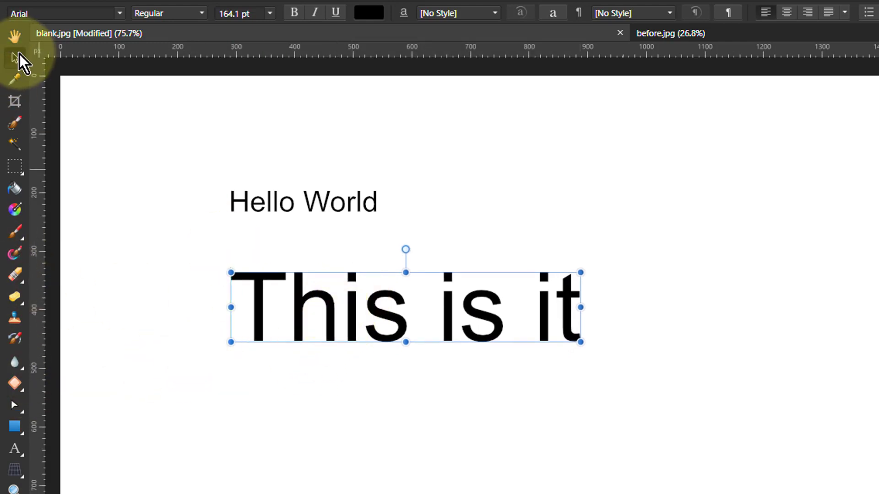
- Enlarge 'This is it' from its corner to 197.7 pt, undoing a trial vertical stretch
double_click(345, 325)
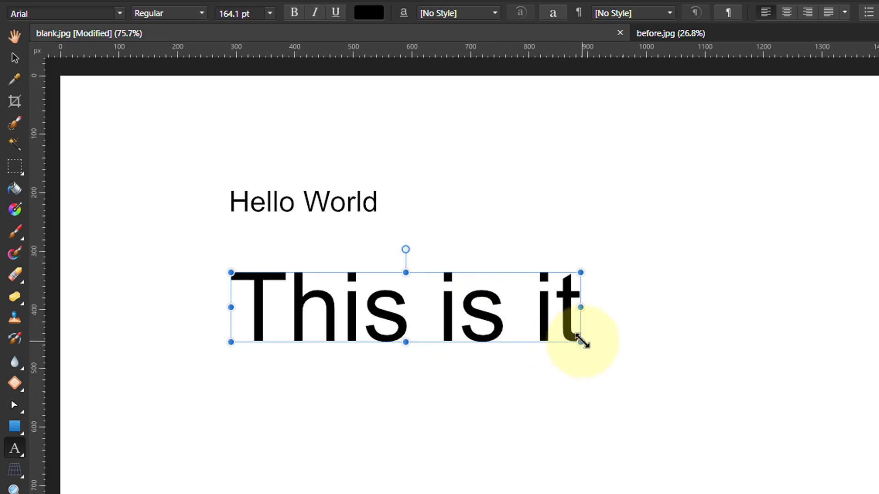
drag(582, 341, 578, 364)
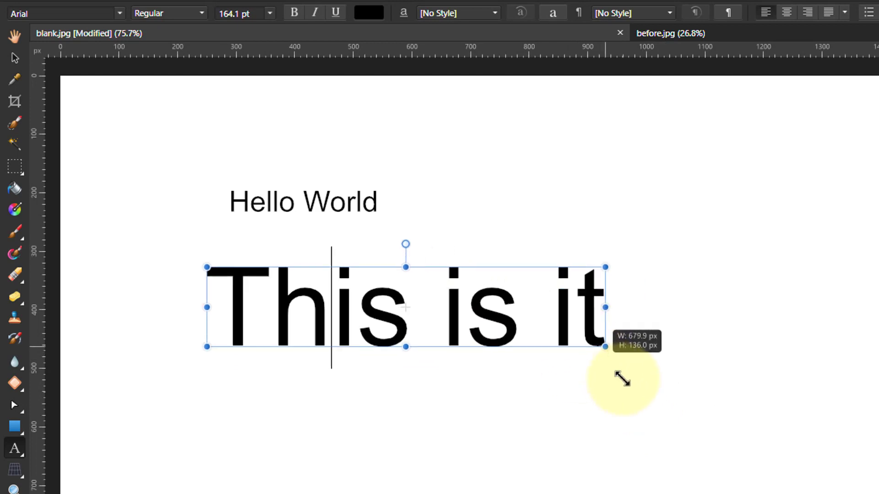
drag(632, 386, 615, 378)
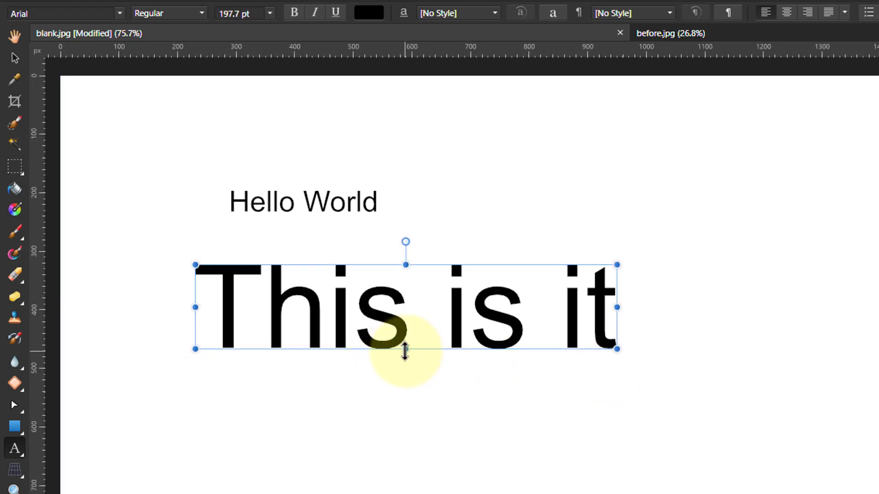
drag(405, 349, 432, 360)
key(ctrl+z)
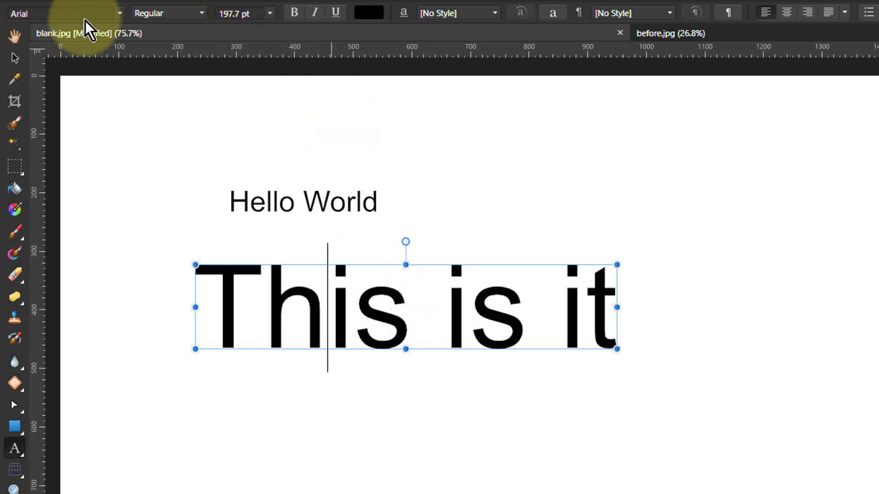
click(205, 18)
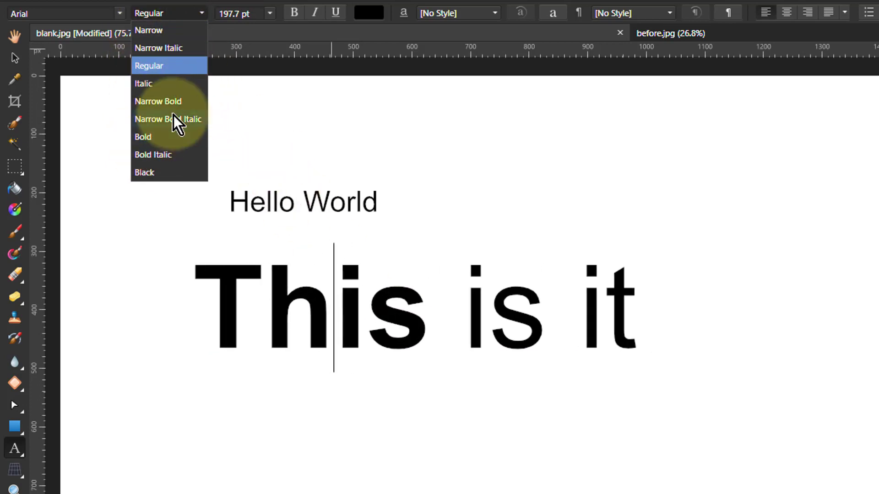
click(250, 29)
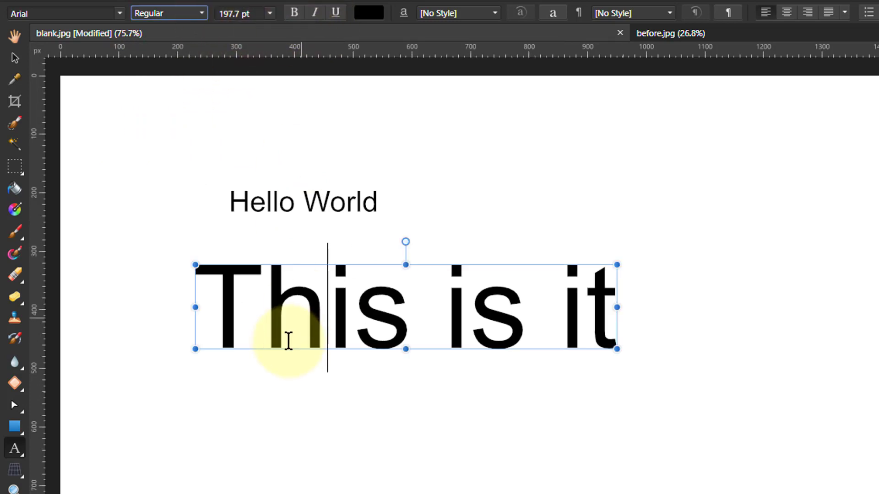
- Select the letters 'his is i' and apply Bold, Italic and Underline
drag(233, 323, 589, 324)
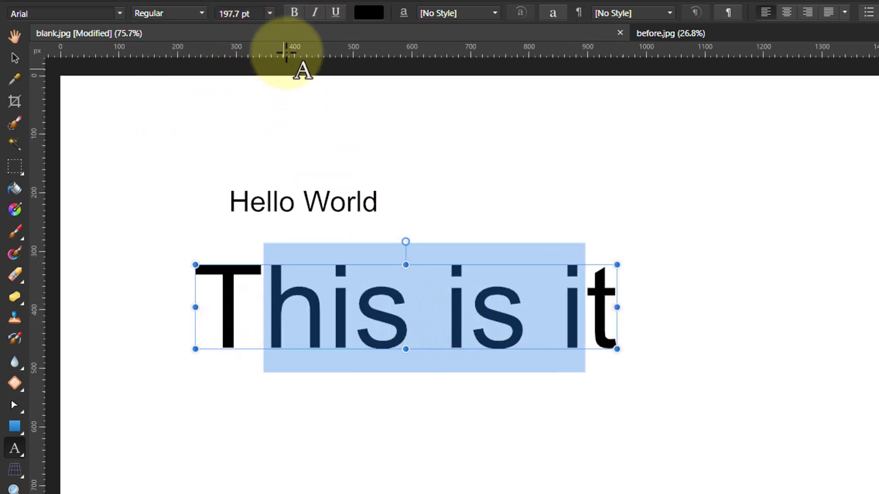
click(293, 13)
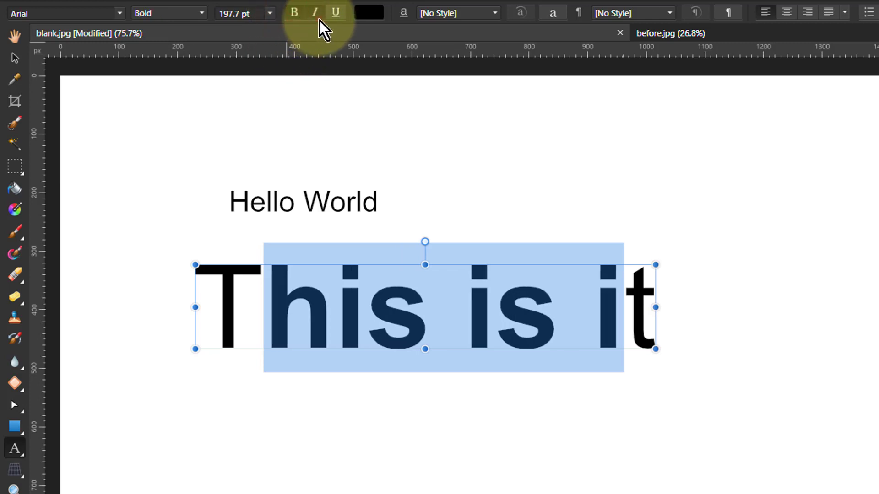
click(316, 16)
click(337, 16)
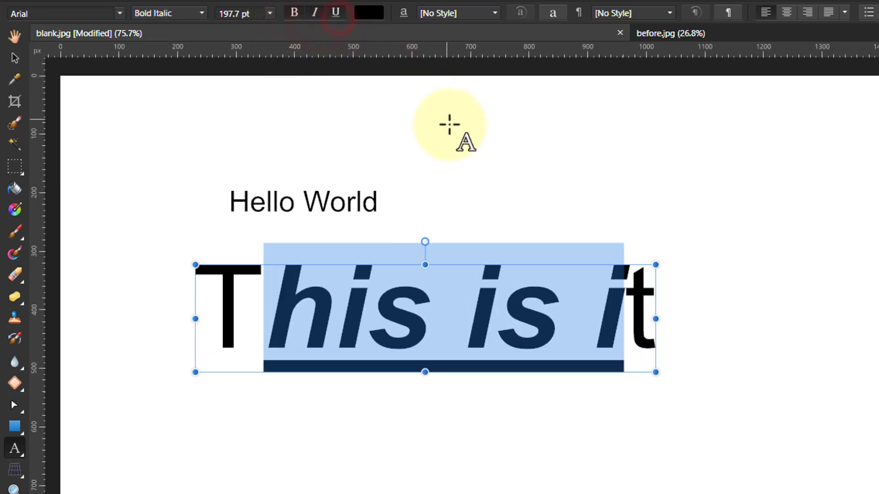
- Colour the letters gold with RGB sliders, then undo the extra formatting to keep Bold
click(369, 14)
click(278, 72)
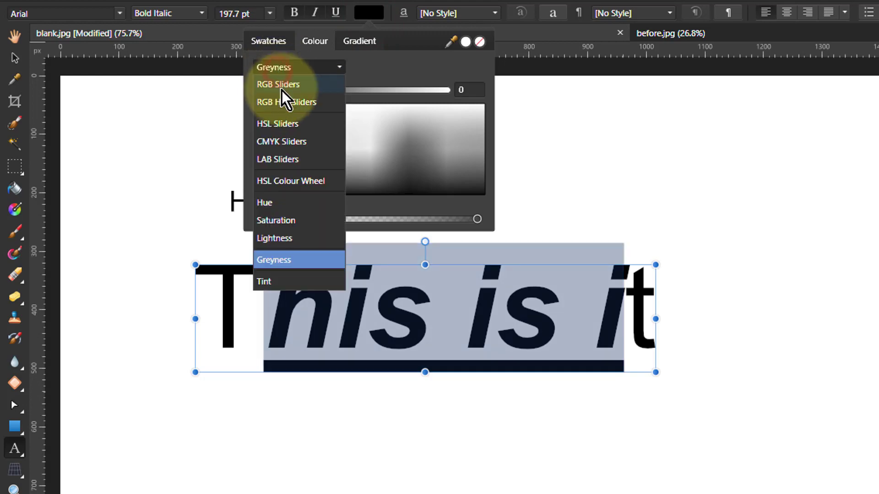
click(282, 86)
drag(316, 165, 287, 173)
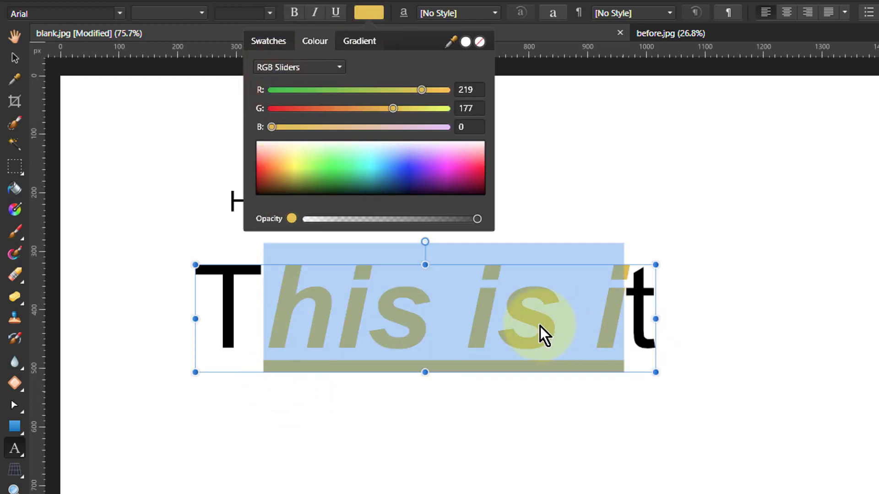
click(220, 318)
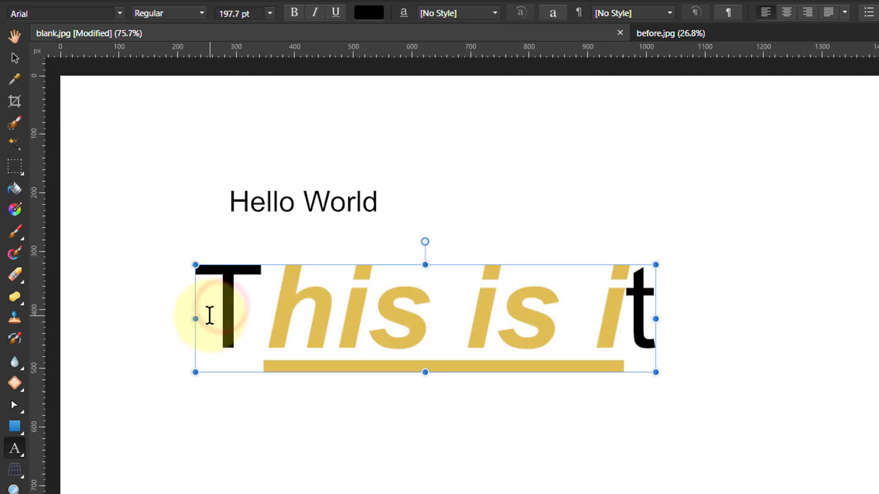
key(ctrl+z)
key(ctrl+z)
key(ctrl+z)
key(ctrl+z)
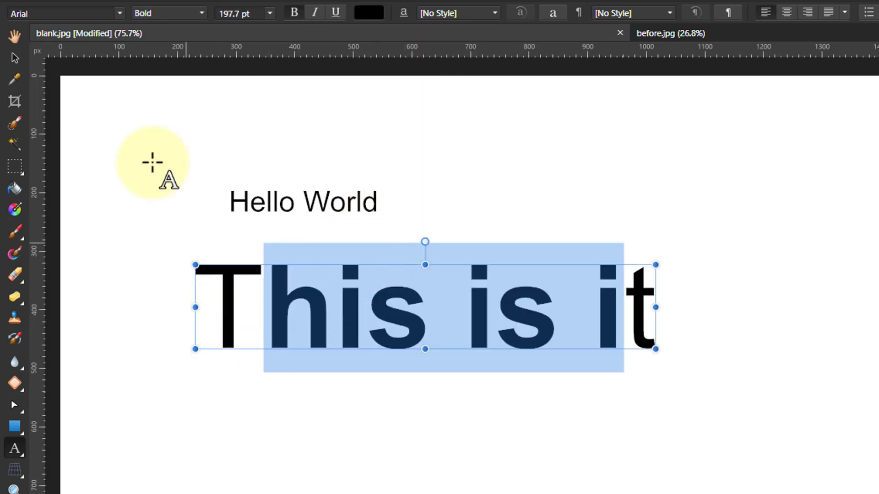
click(14, 59)
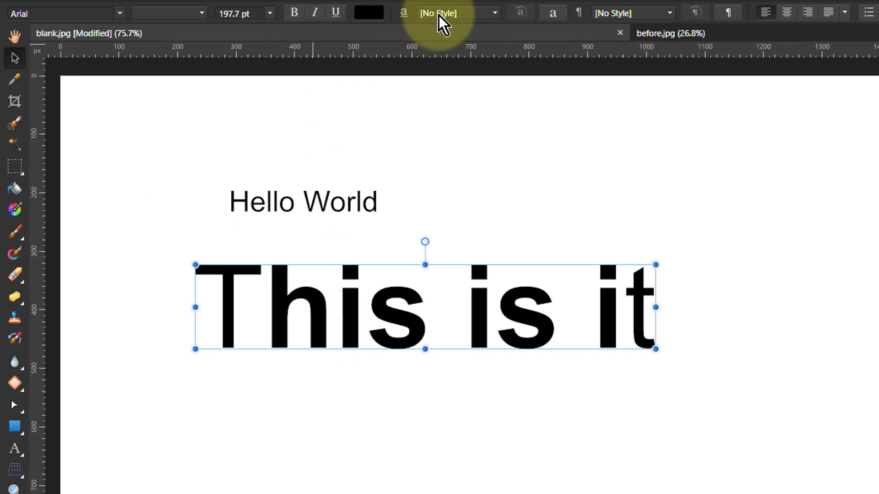
click(489, 15)
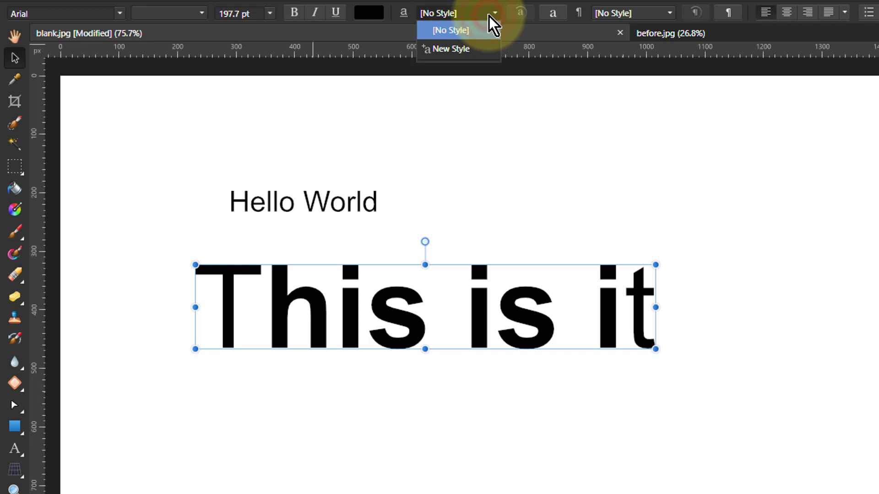
click(458, 49)
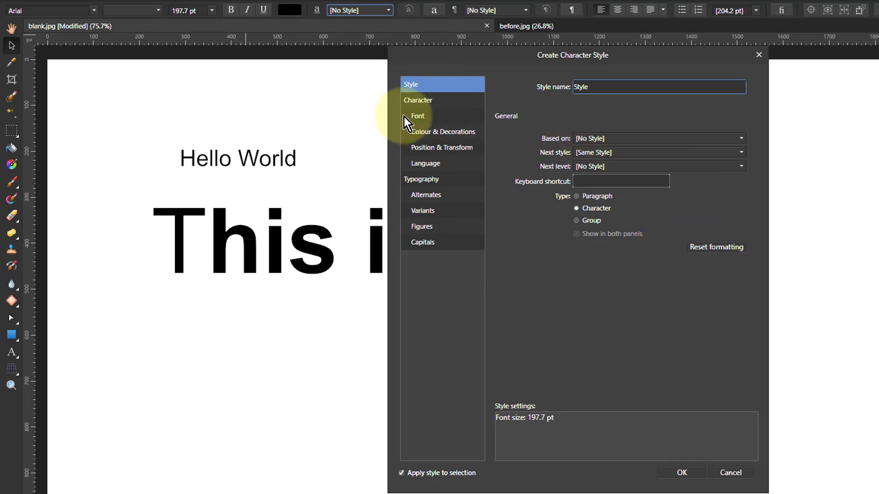
click(758, 57)
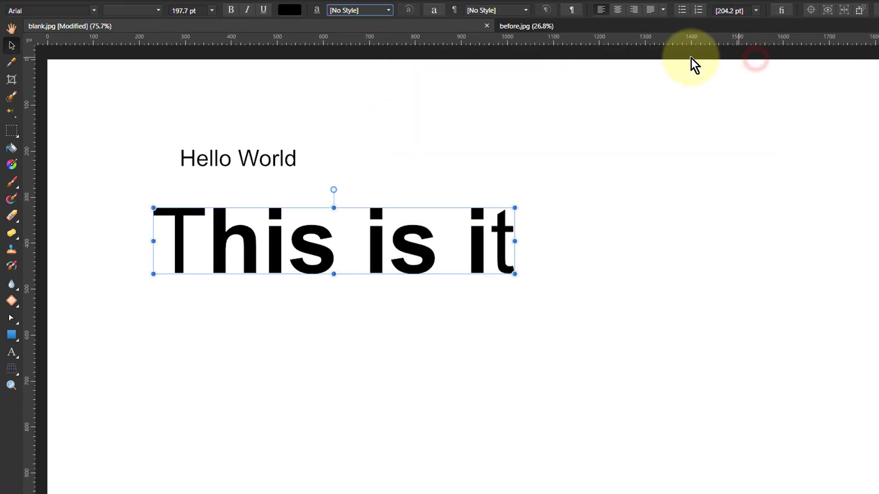
click(435, 12)
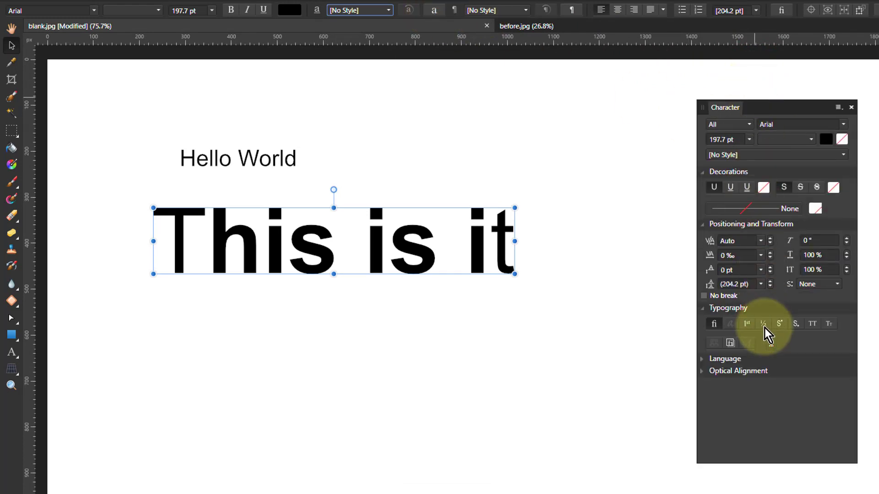
click(849, 108)
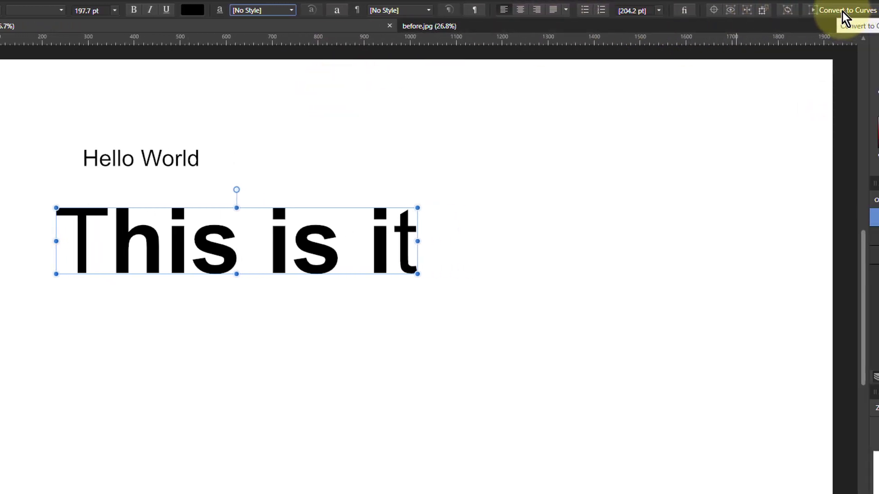
- Convert 'This is it' to curves, stretch it slightly taller, and drag the first s below the line
click(842, 10)
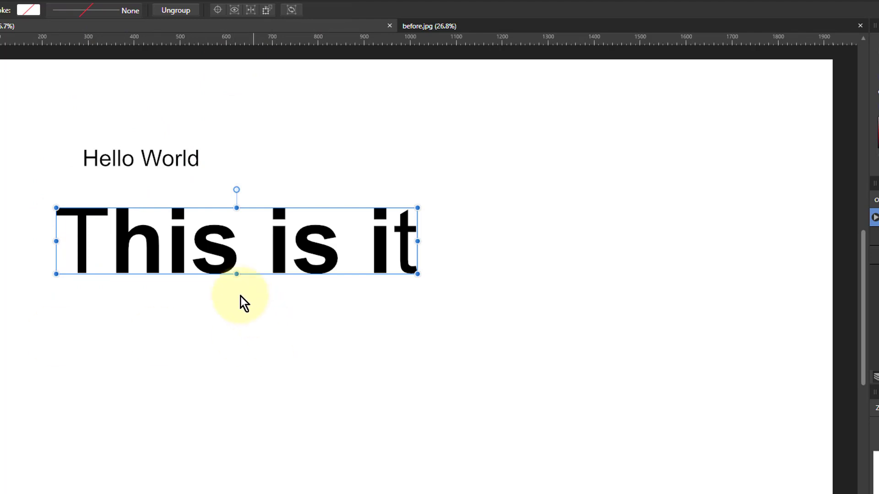
mouse_move(236, 274)
mouse_down()
mouse_move(235, 295)
mouse_move(231, 285)
mouse_up()
double_click(218, 260)
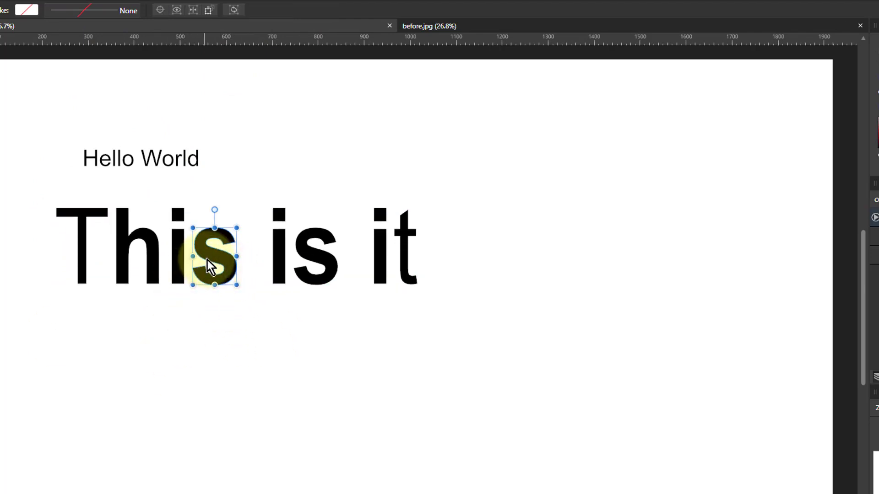
drag(219, 288, 232, 382)
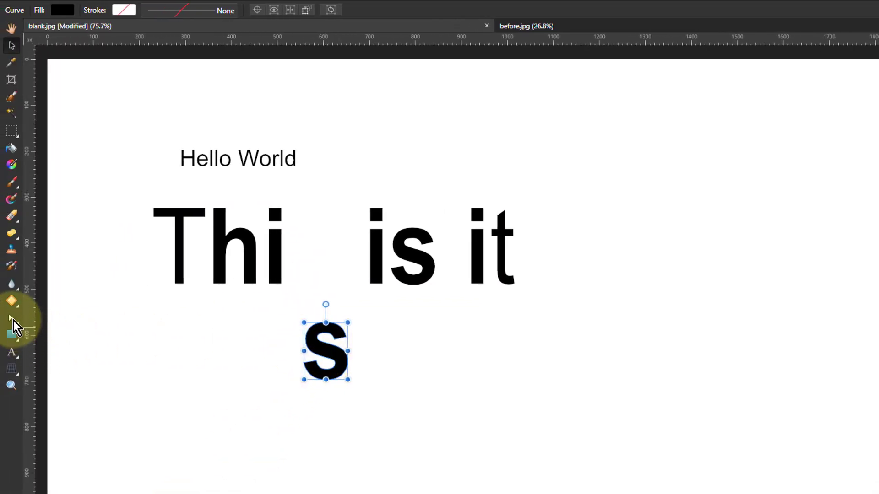
- With the Node Tool, pull the s's lower nodes outward into a wide wedge-shaped base
click(13, 320)
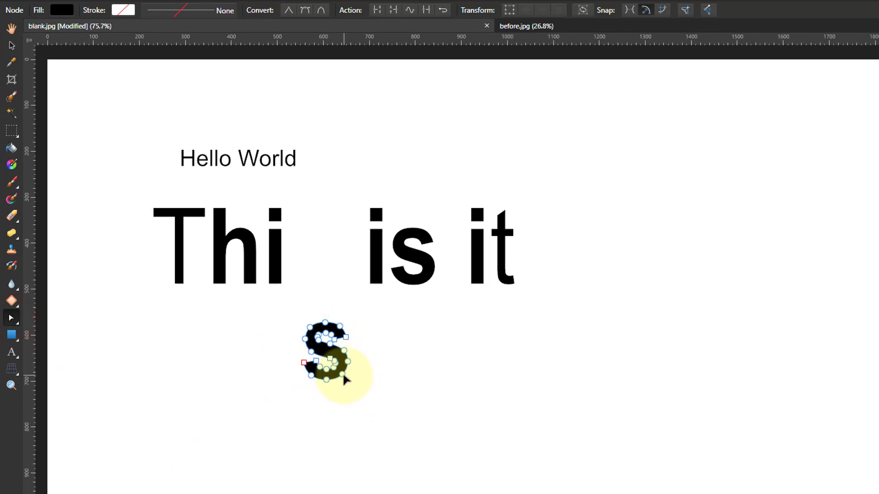
drag(344, 379, 369, 402)
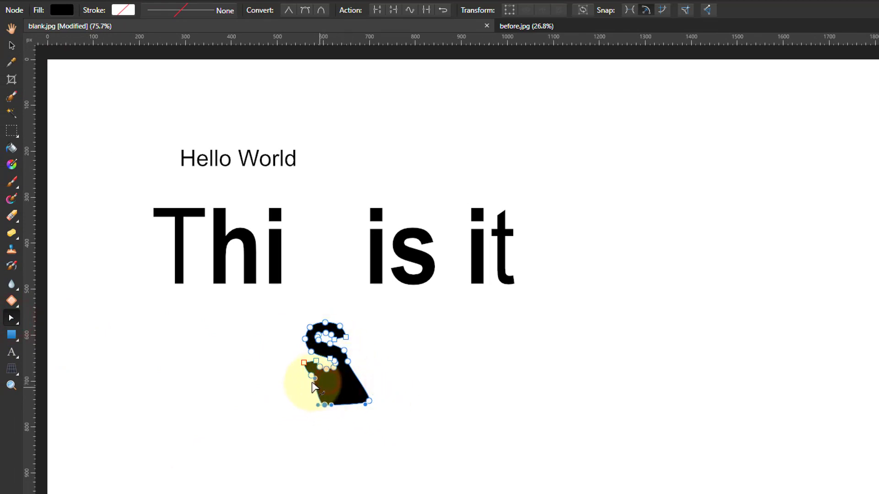
drag(314, 369, 391, 372)
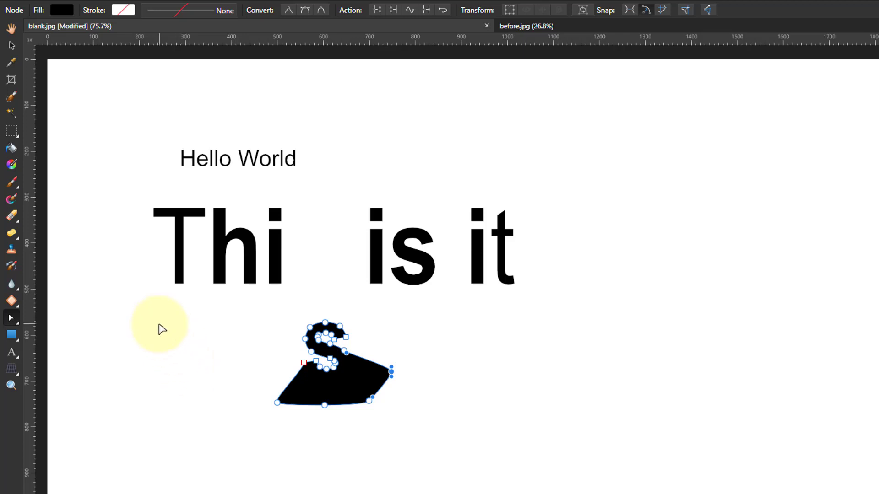
click(7, 351)
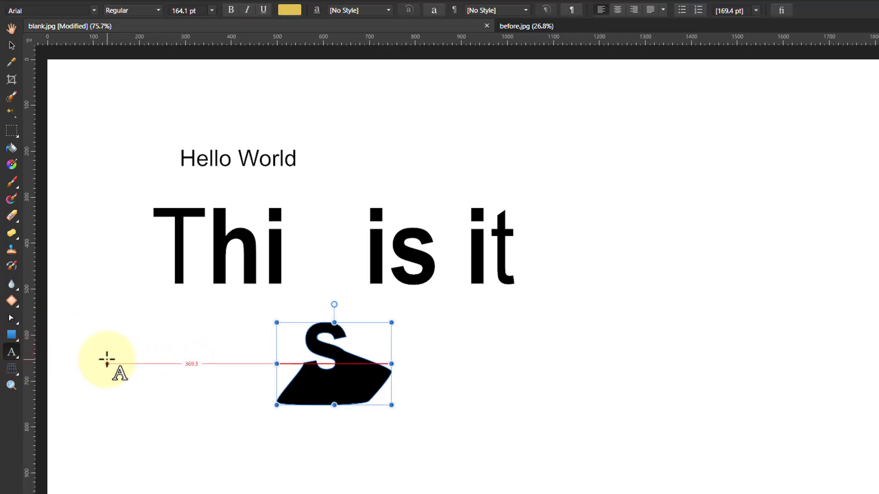